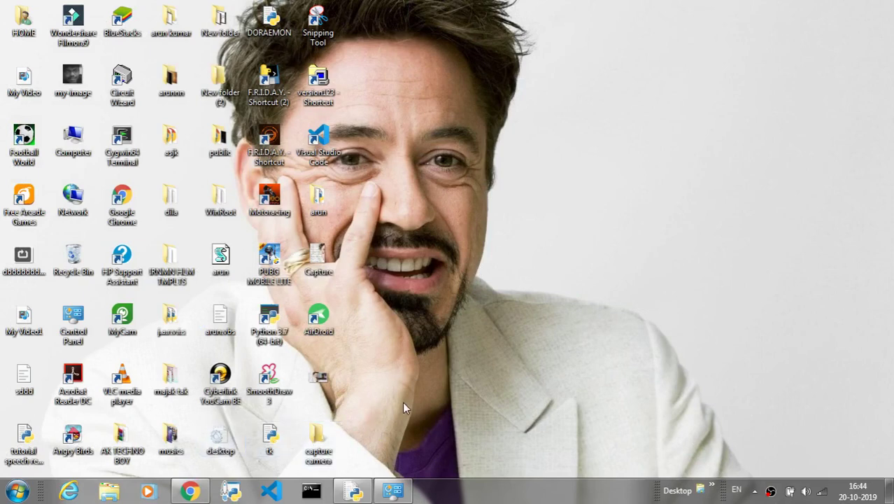
right_click(455, 159)
click(489, 192)
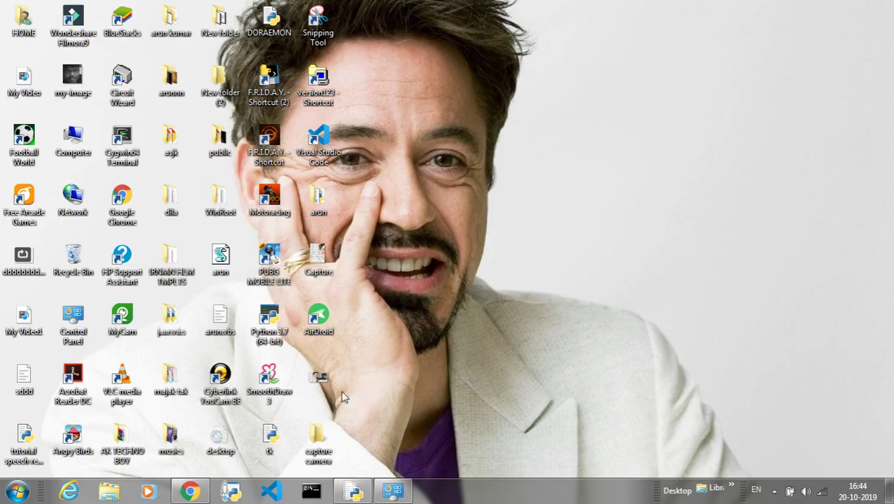
Step: Switch to Chrome and download the GitHub haar-cascade-files repository as a ZIP
click(183, 492)
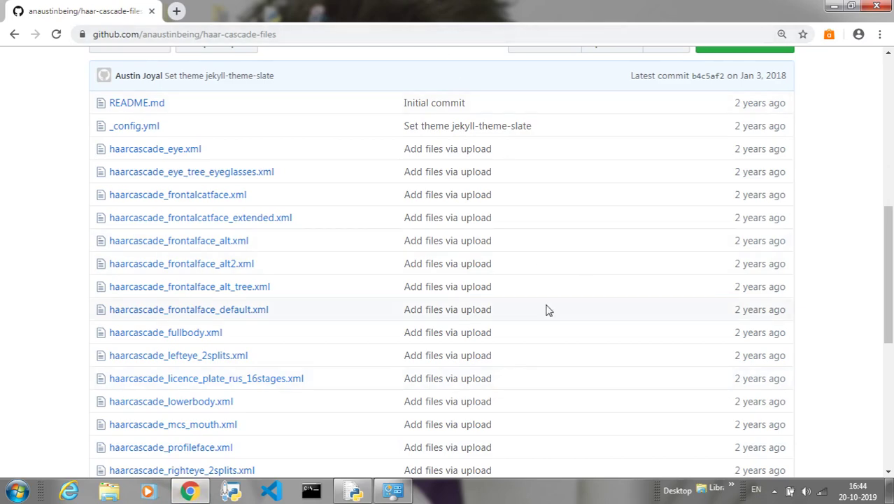
drag(888, 336, 877, 279)
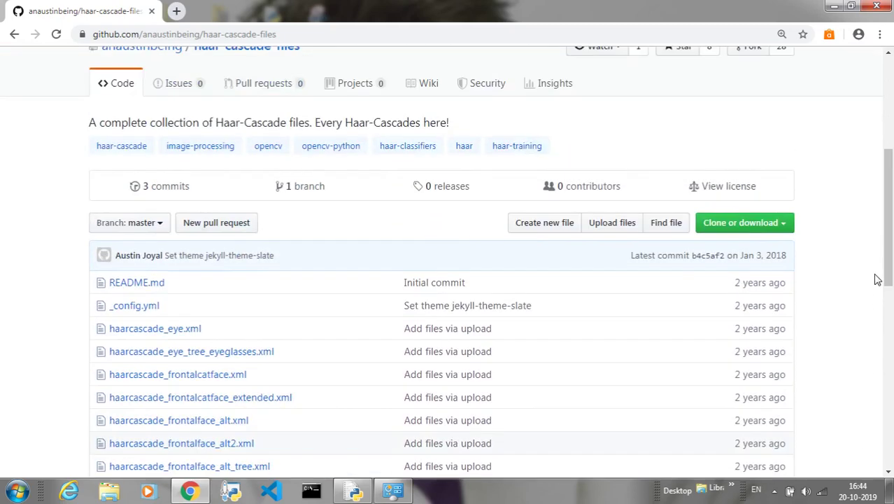
click(786, 223)
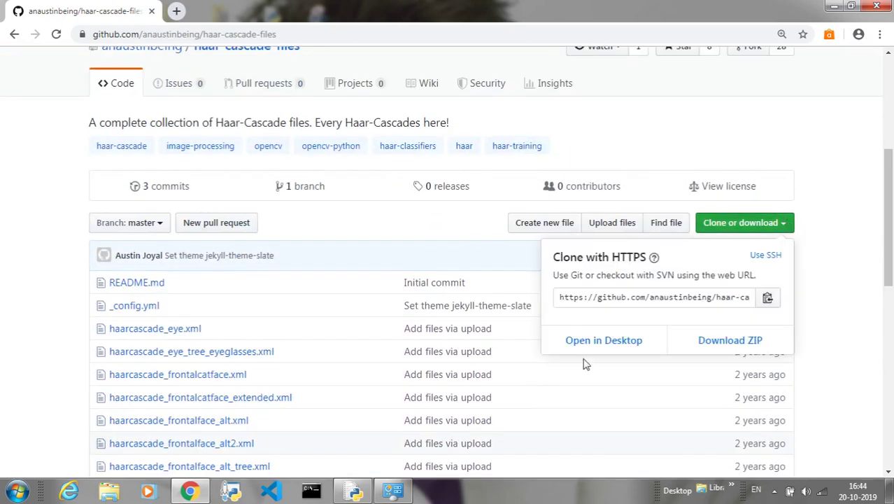
click(748, 343)
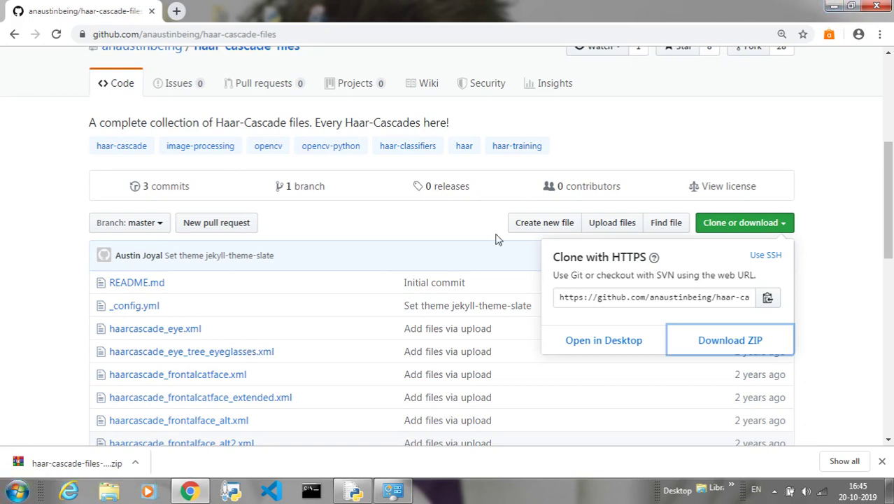
Step: Show the downloaded archive in its folder and cut haar-cascade-files-master (1) from Downloads
click(104, 473)
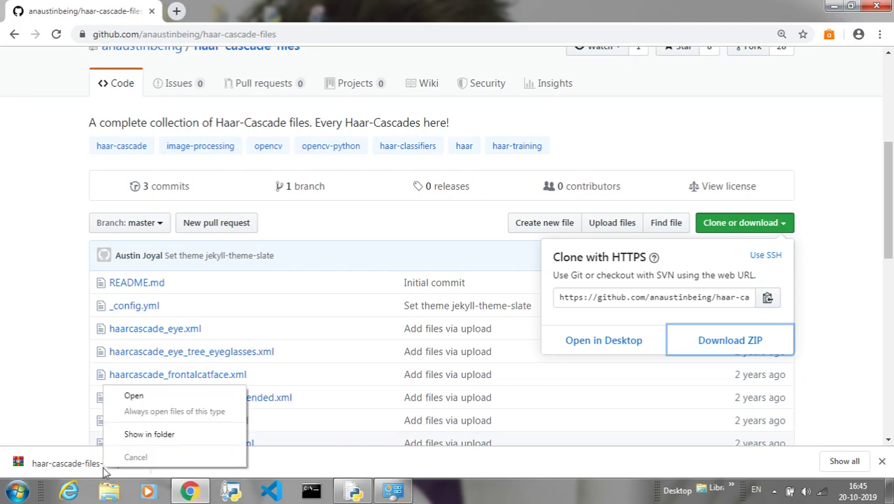
click(149, 434)
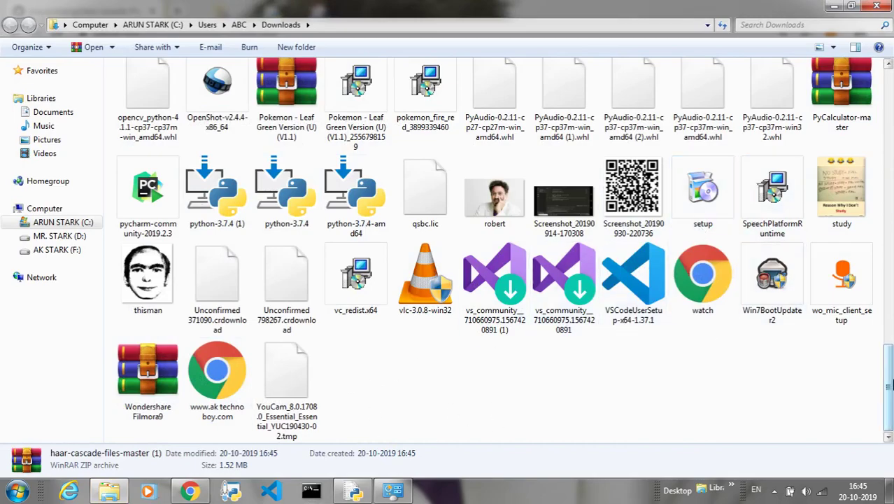
drag(889, 385, 867, 219)
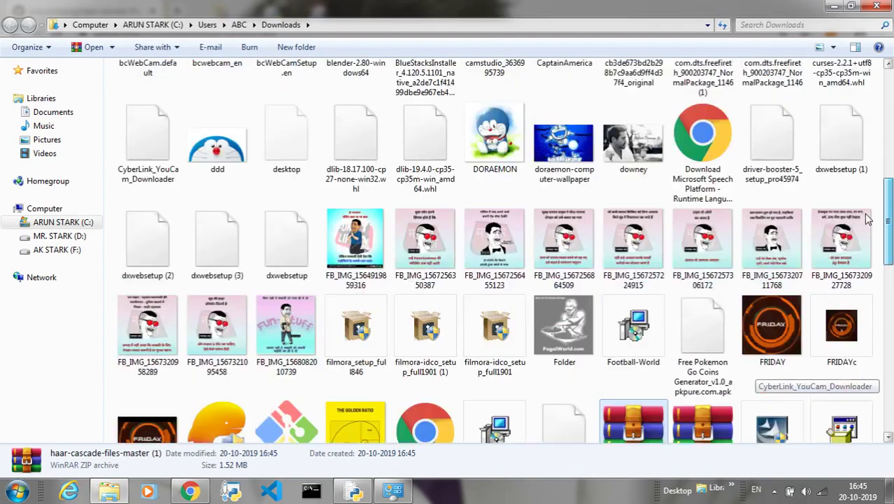
scroll(867, 219, down, 10)
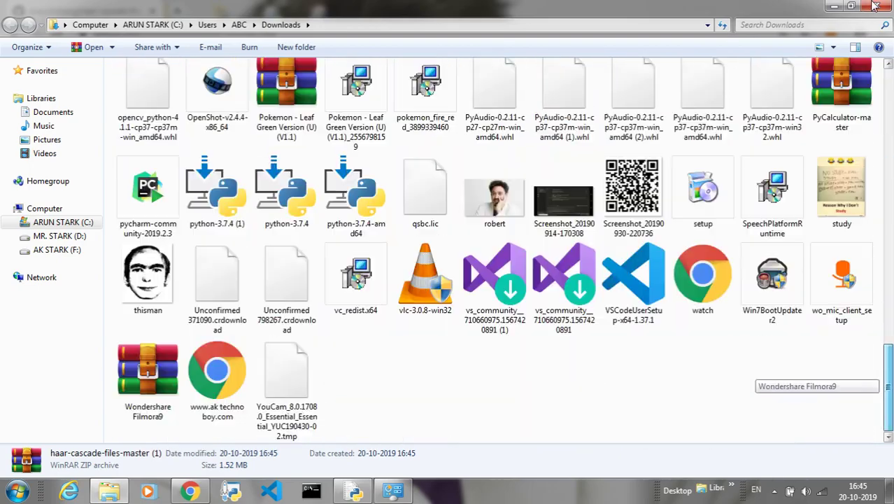
scroll(757, 151, up, 15)
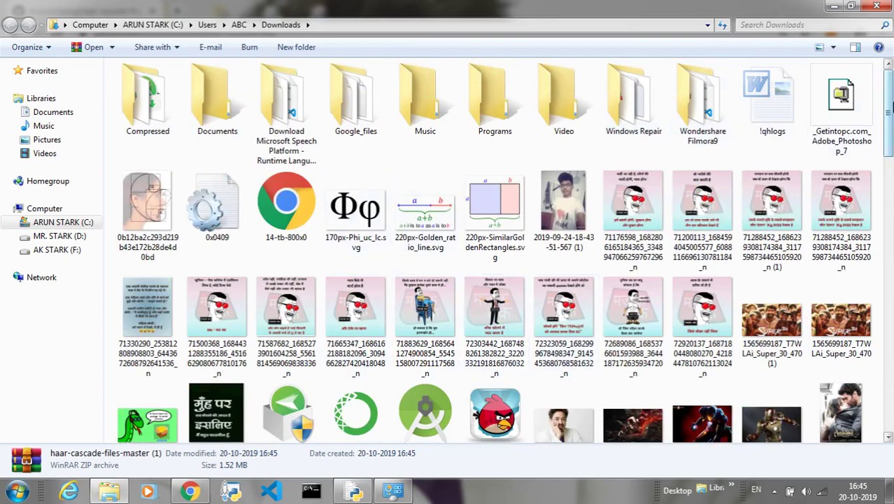
scroll(887, 139, down, 3)
drag(888, 143, 880, 236)
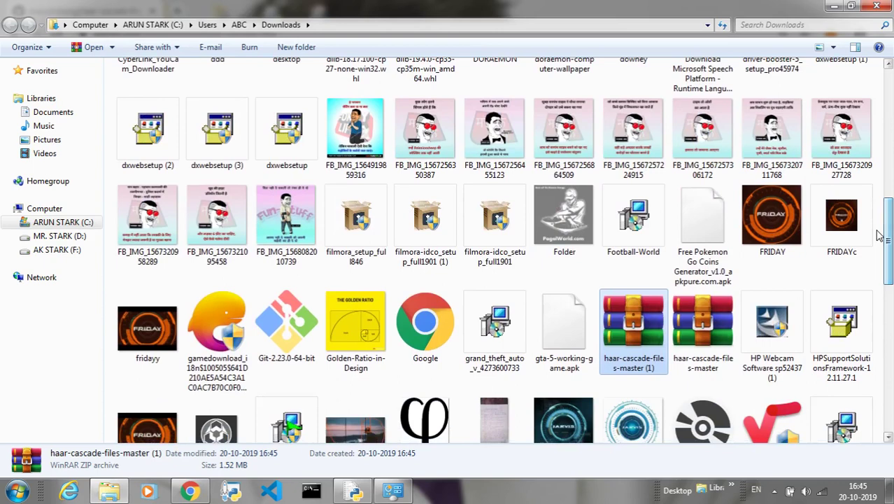
right_click(636, 339)
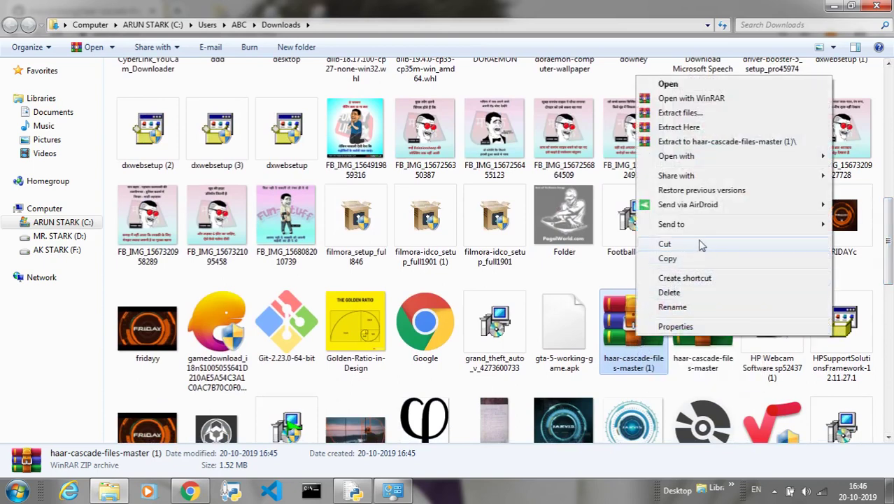
click(700, 244)
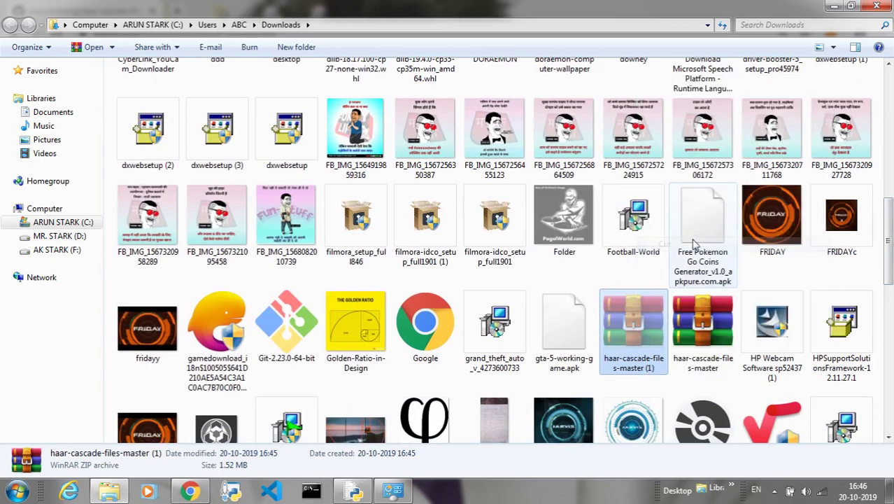
Step: Minimize the open windows and browse from the desktop's HOME folder to AppData\Local\Programs\Python
click(833, 7)
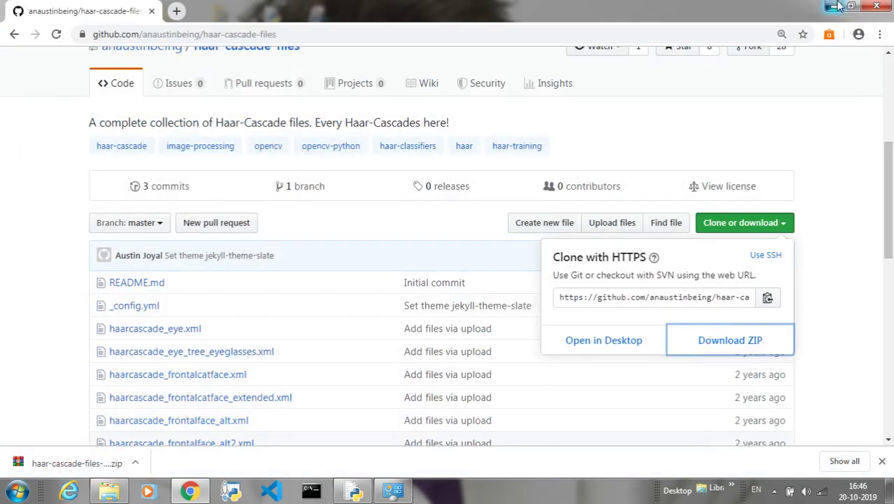
click(834, 7)
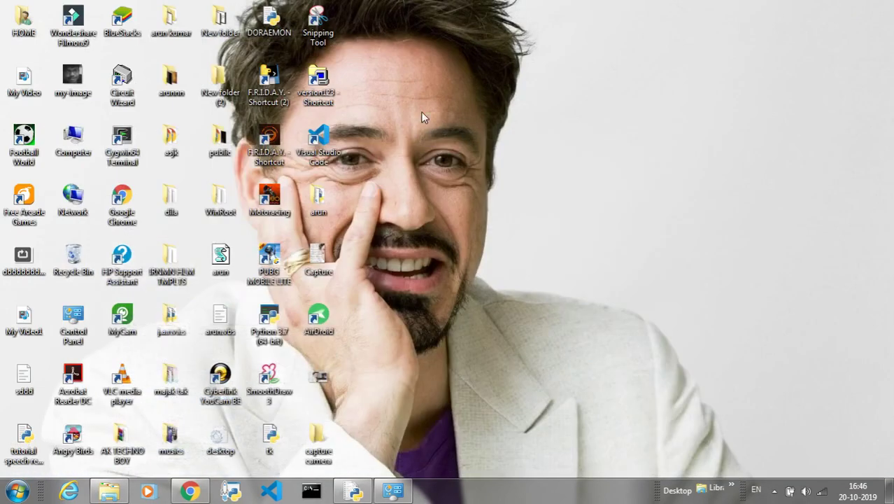
double_click(24, 21)
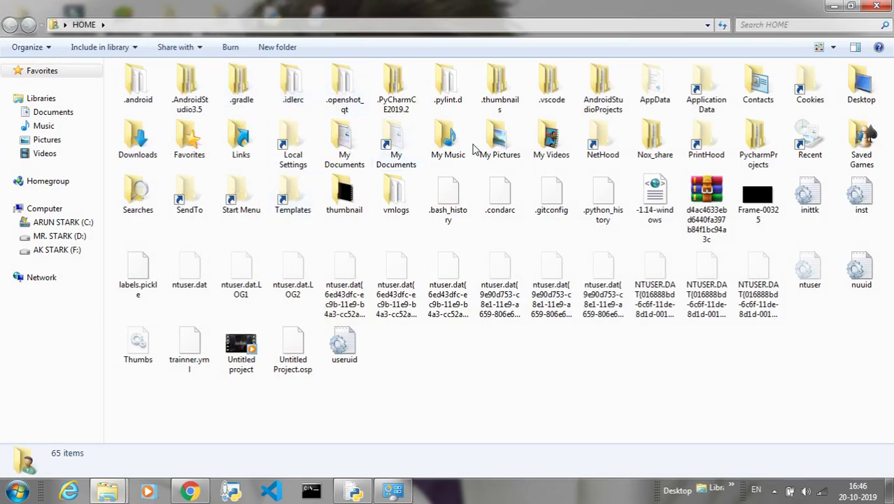
double_click(654, 84)
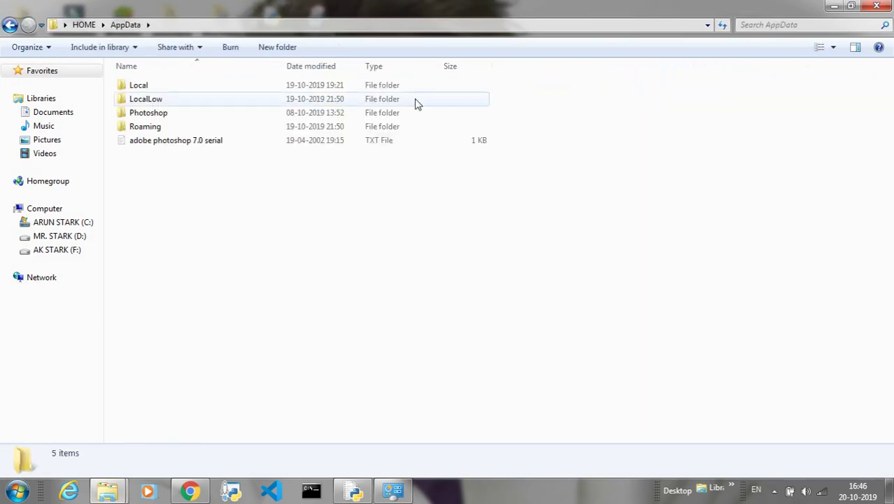
double_click(338, 84)
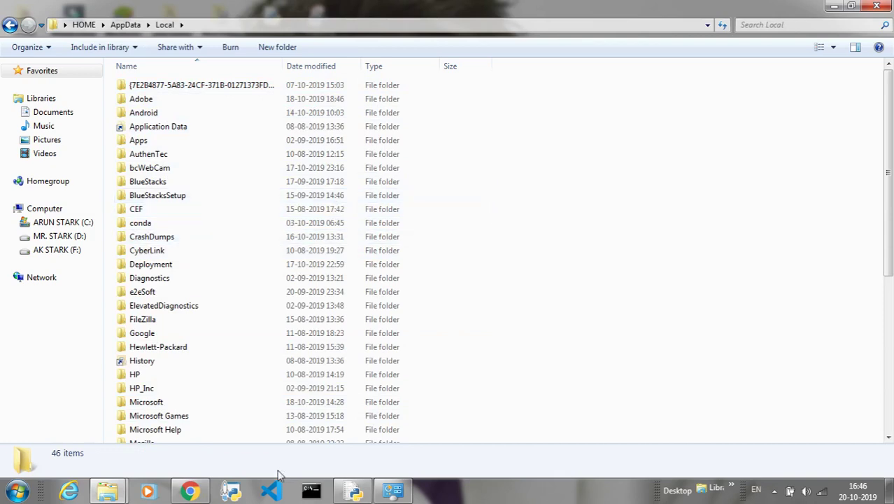
drag(888, 182, 887, 335)
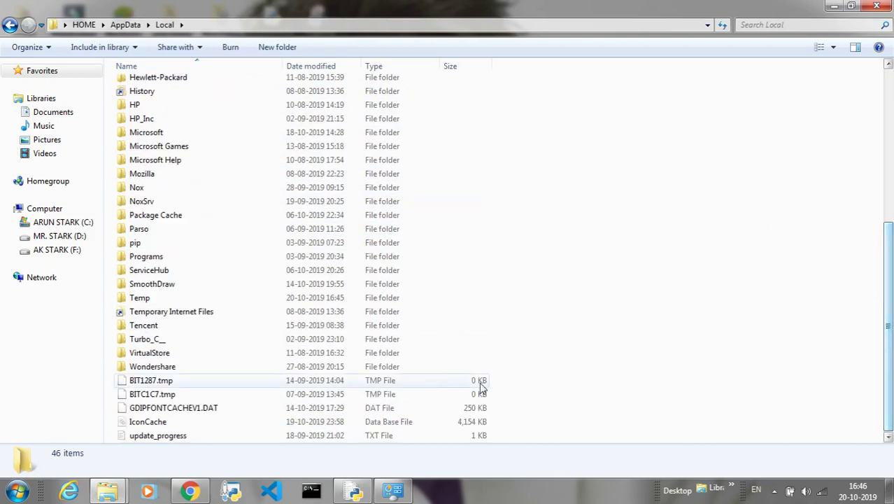
double_click(300, 263)
double_click(250, 120)
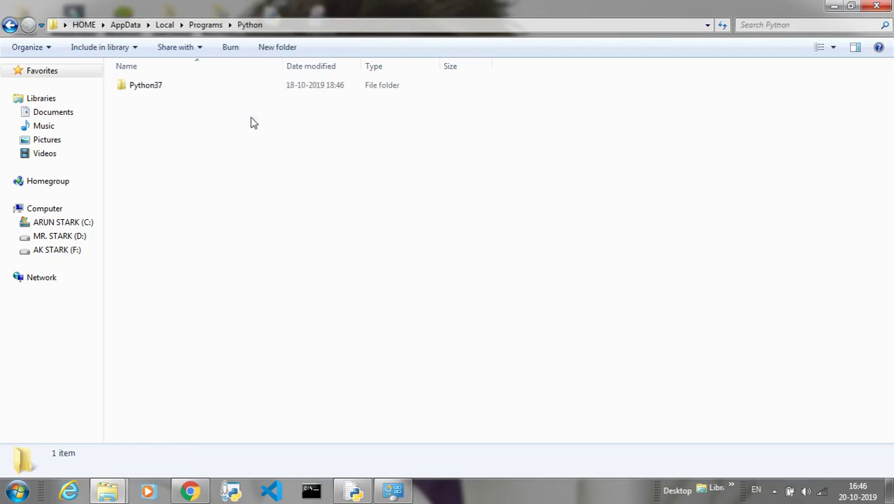
Step: Go into Python37\Lib\site-packages\cv2 and paste the cut haar-cascade-files-master (1) archive there
double_click(217, 92)
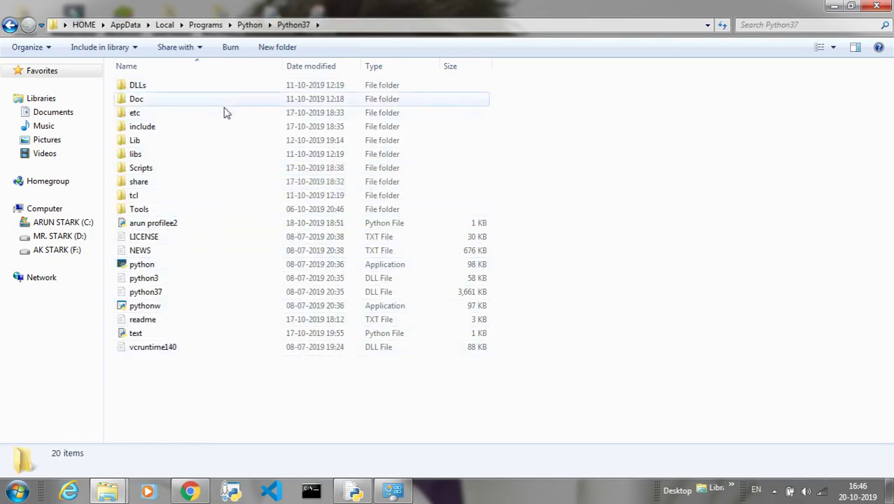
double_click(215, 144)
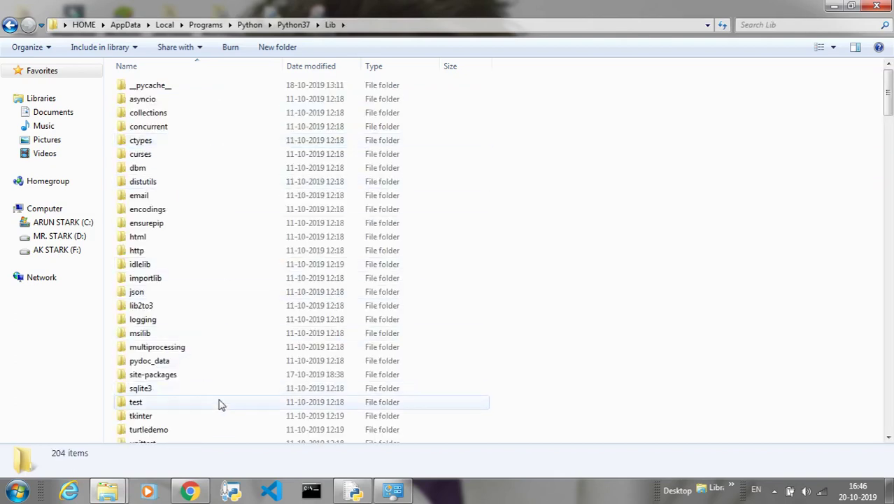
double_click(250, 374)
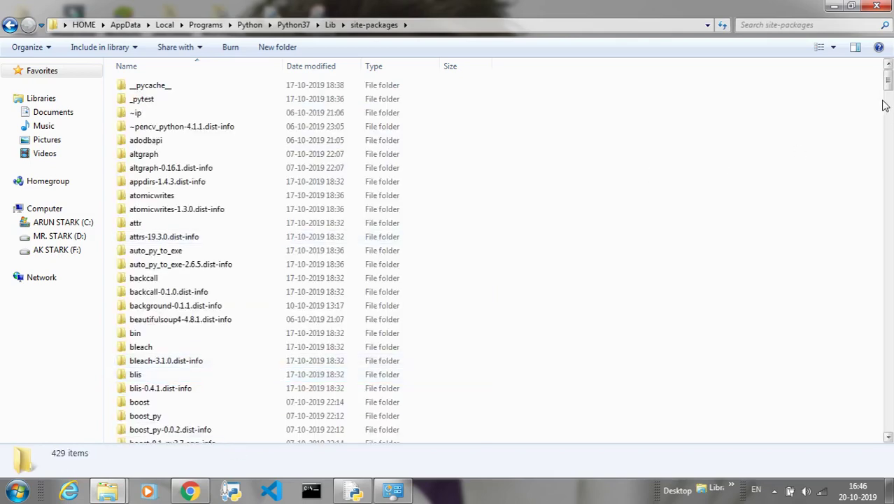
drag(887, 80, 886, 104)
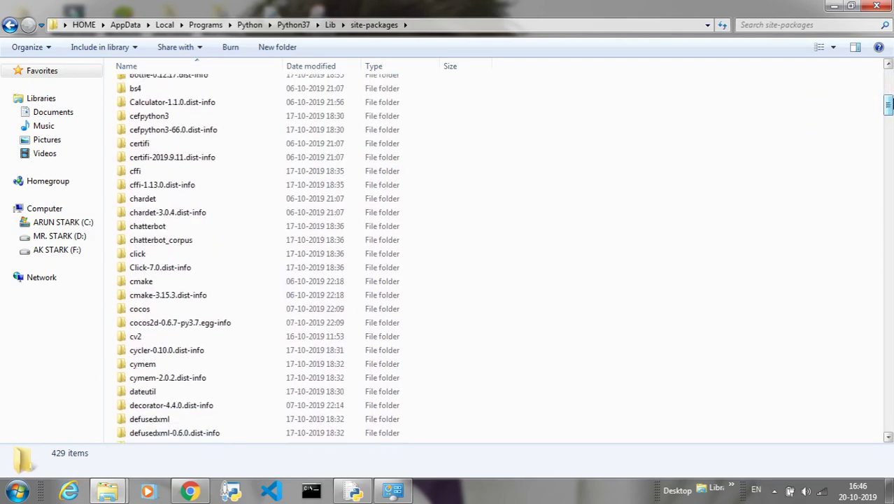
double_click(266, 337)
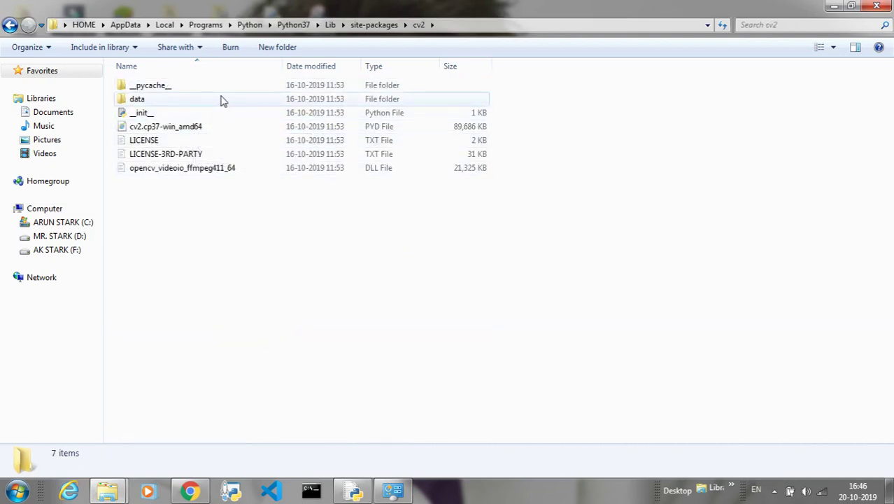
right_click(198, 253)
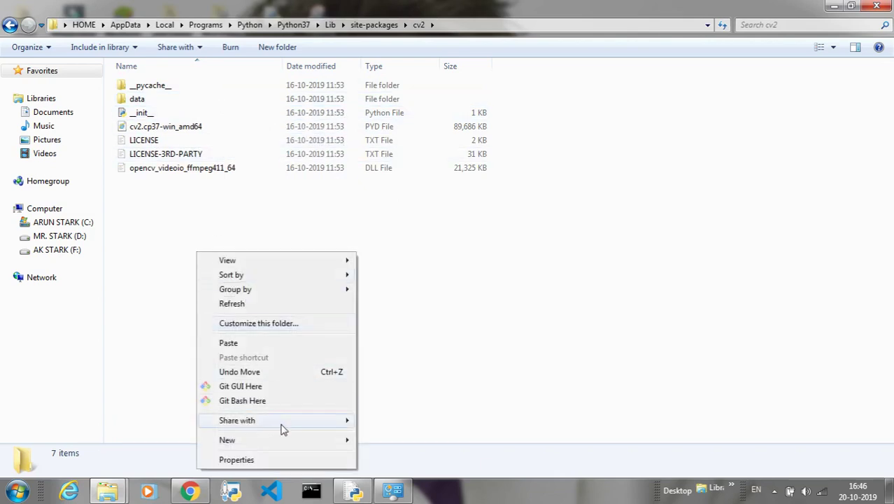
click(228, 343)
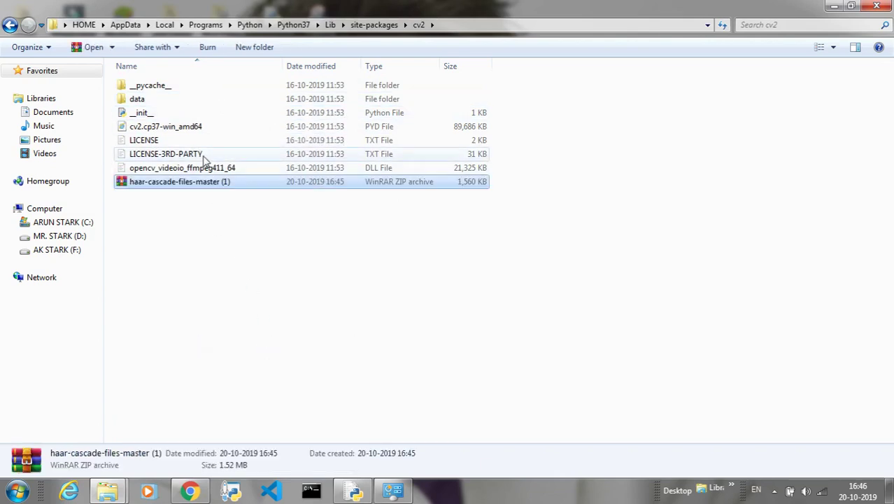
right_click(208, 181)
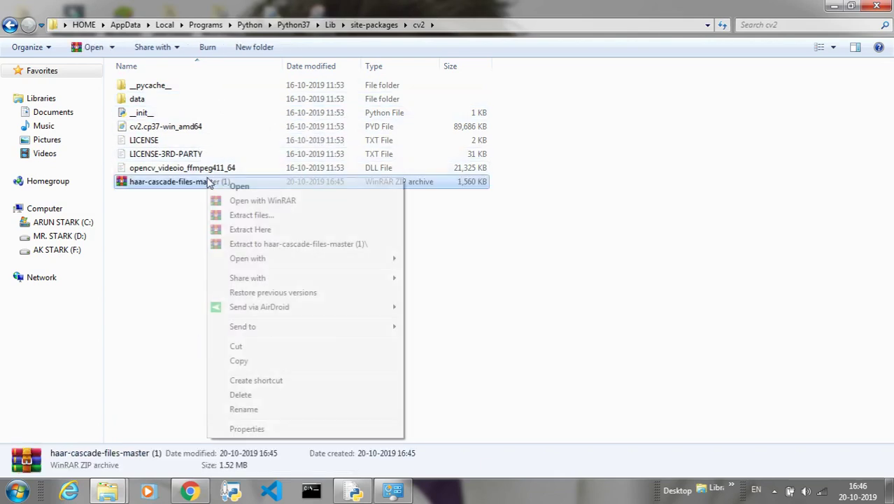
click(258, 219)
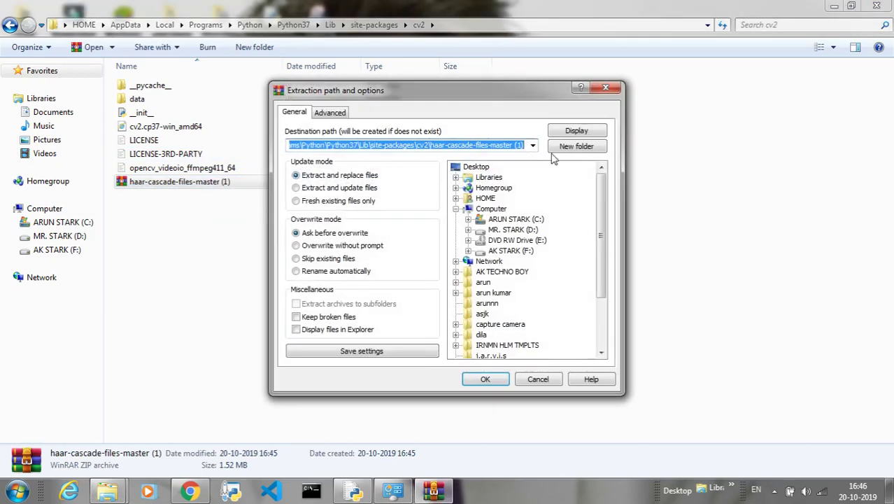
click(606, 88)
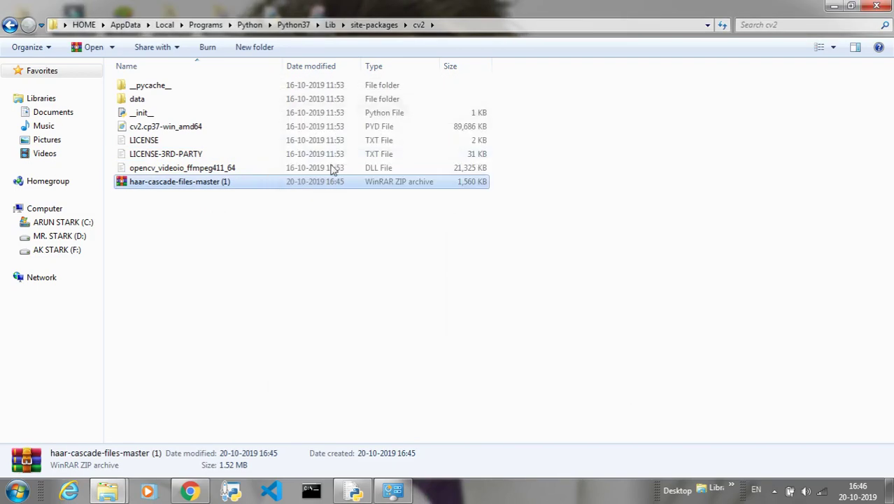
Step: Extract the haar-cascade-files-master (1) archive directly into the current cv2 folder
right_click(238, 184)
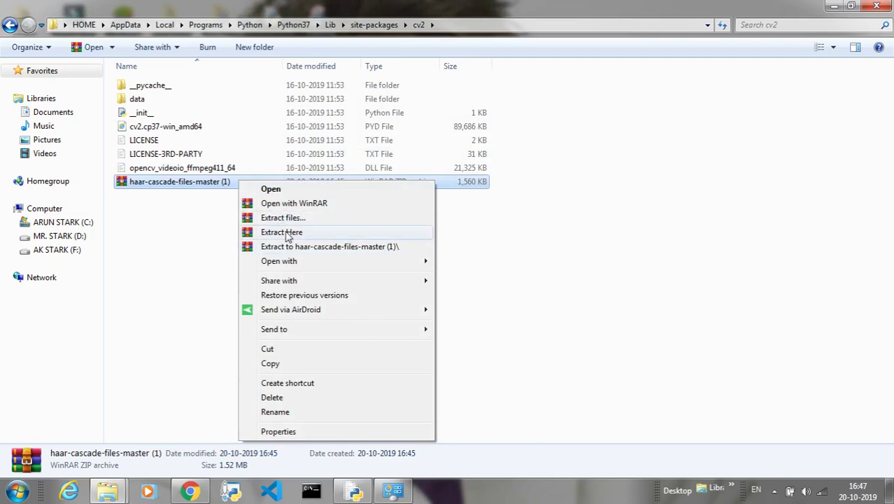
click(283, 232)
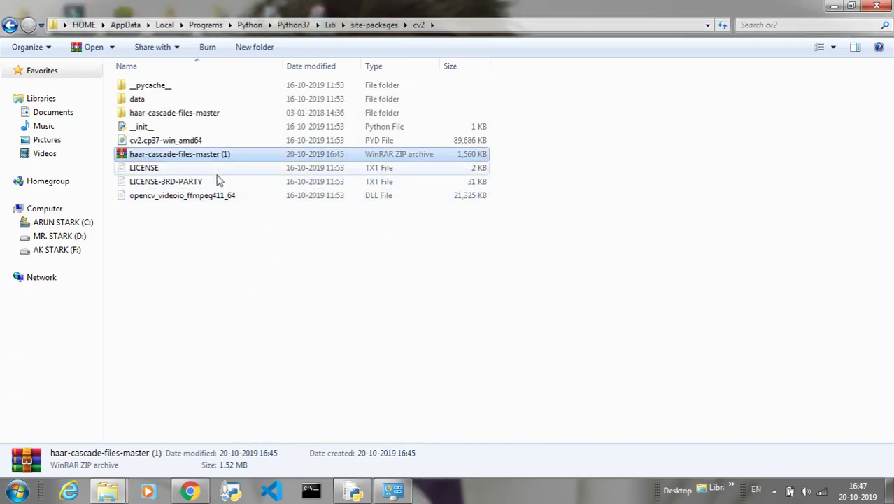
Step: Open the extracted haar-cascade-files-master folder and show its full directory path
double_click(209, 114)
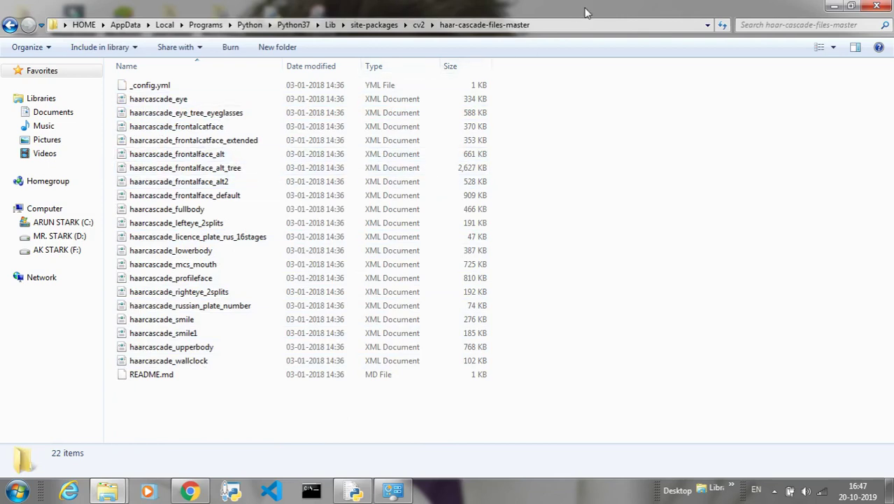
click(603, 24)
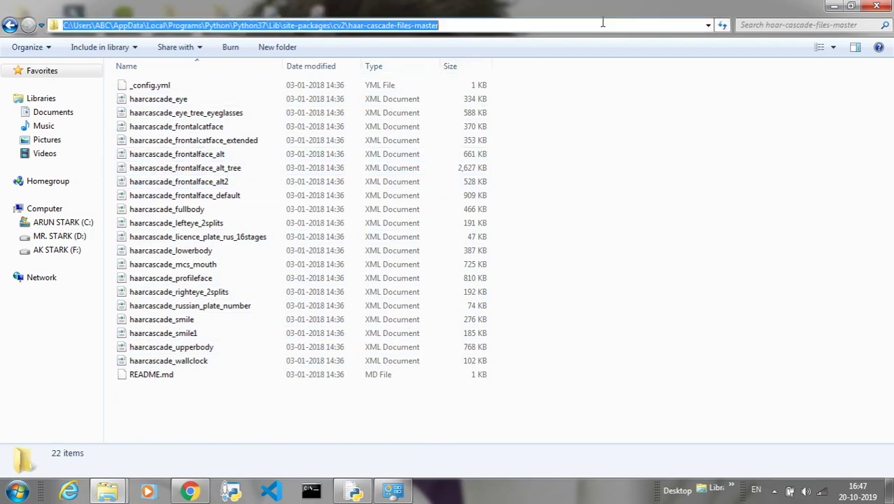
click(598, 241)
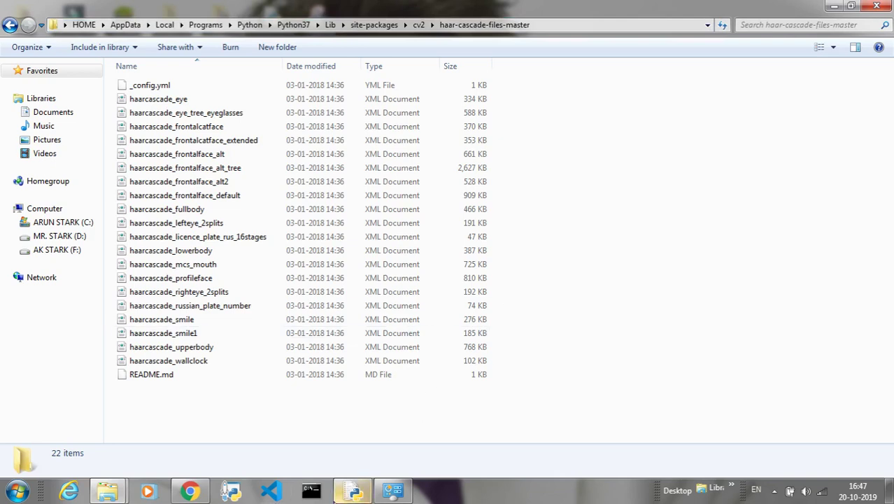